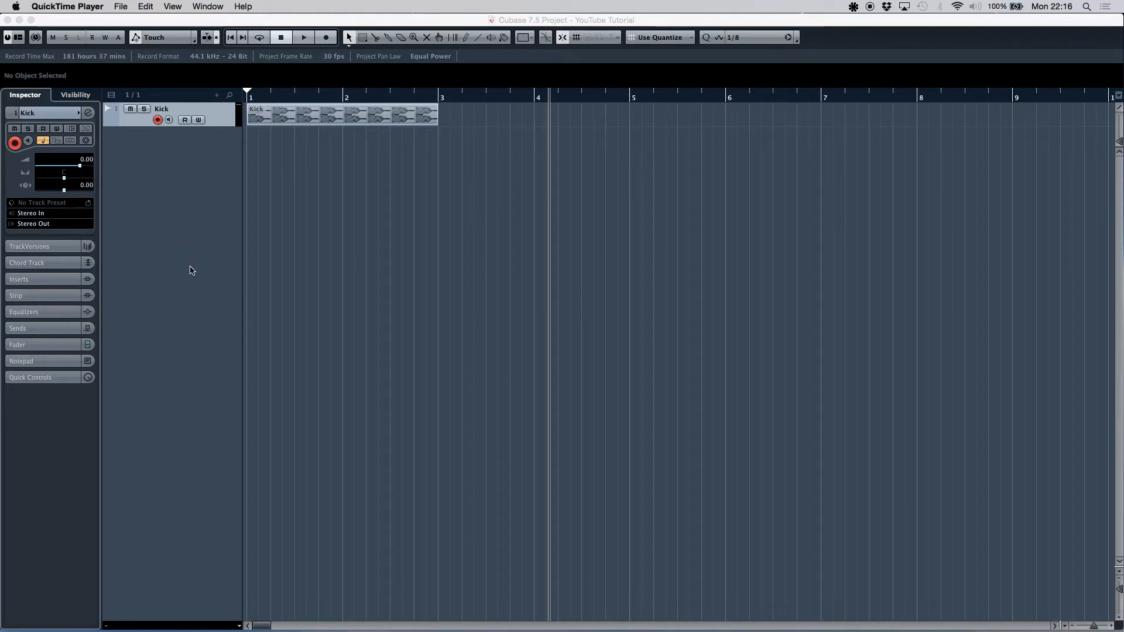
Add one instrument track with the Prologue synth and close its plug-in window
{"action": "left_click", "coordinate": [208, 241]}
{"action": "right_click", "coordinate": [196, 241]}
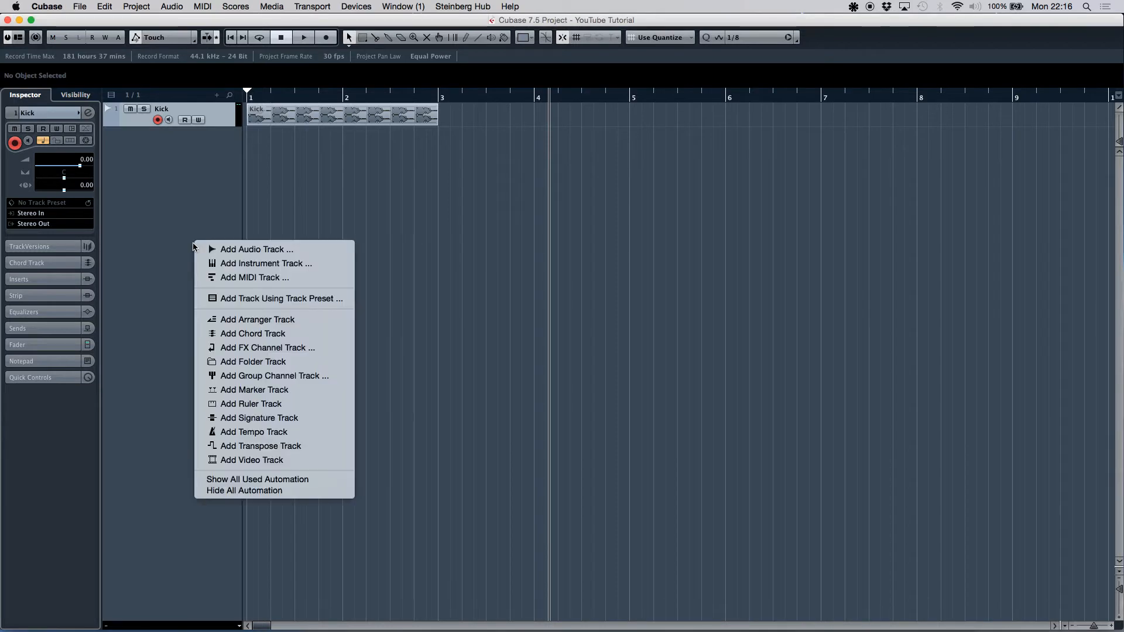
{"action": "left_click", "coordinate": [256, 264]}
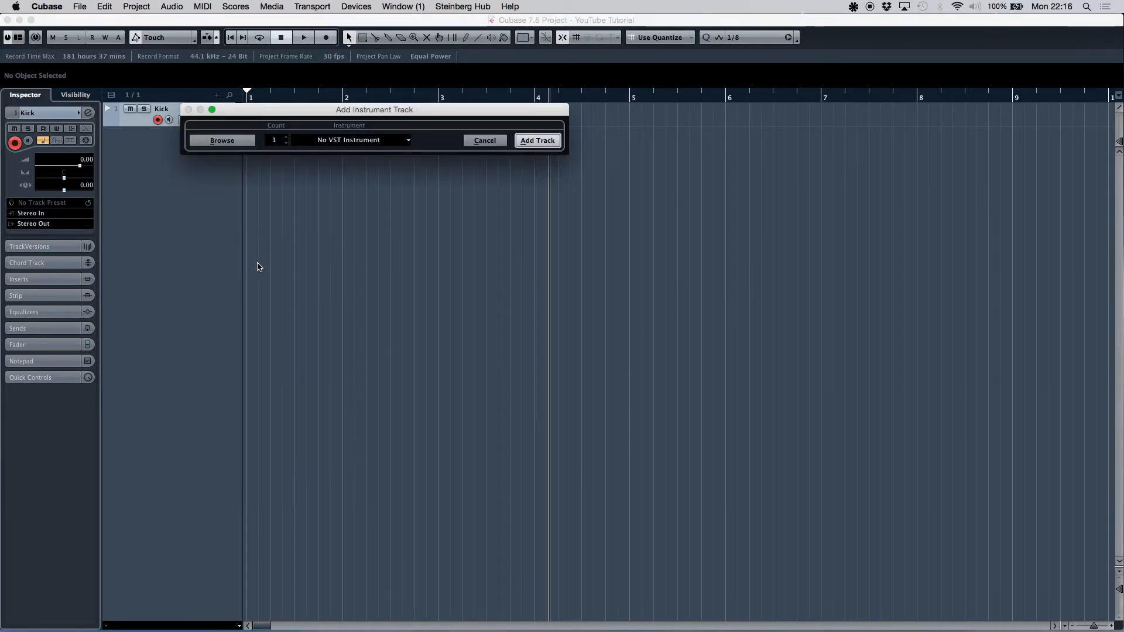
{"action": "left_click", "coordinate": [367, 144]}
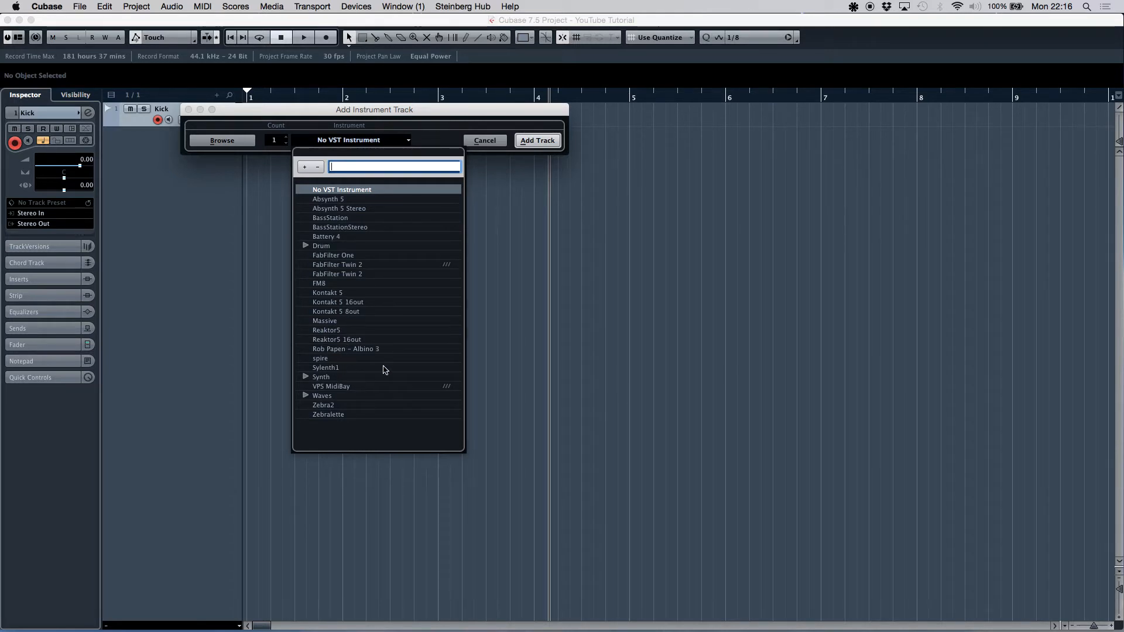
{"action": "left_click", "coordinate": [306, 377]}
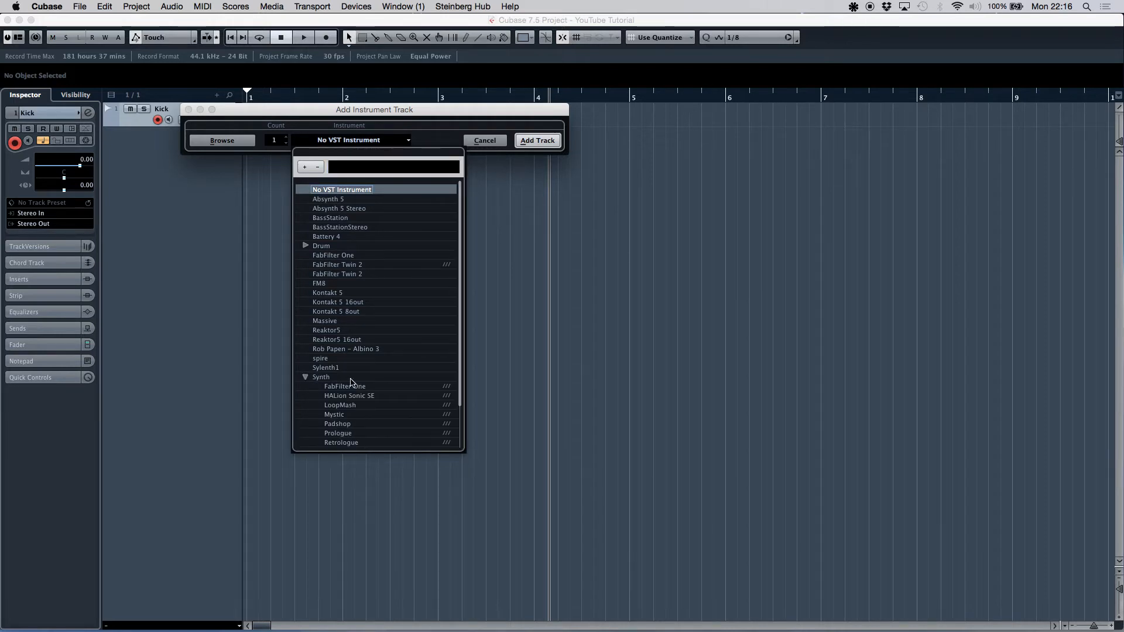
{"action": "scroll", "coordinate": [350, 382], "scroll_direction": "down", "scroll_amount": 2}
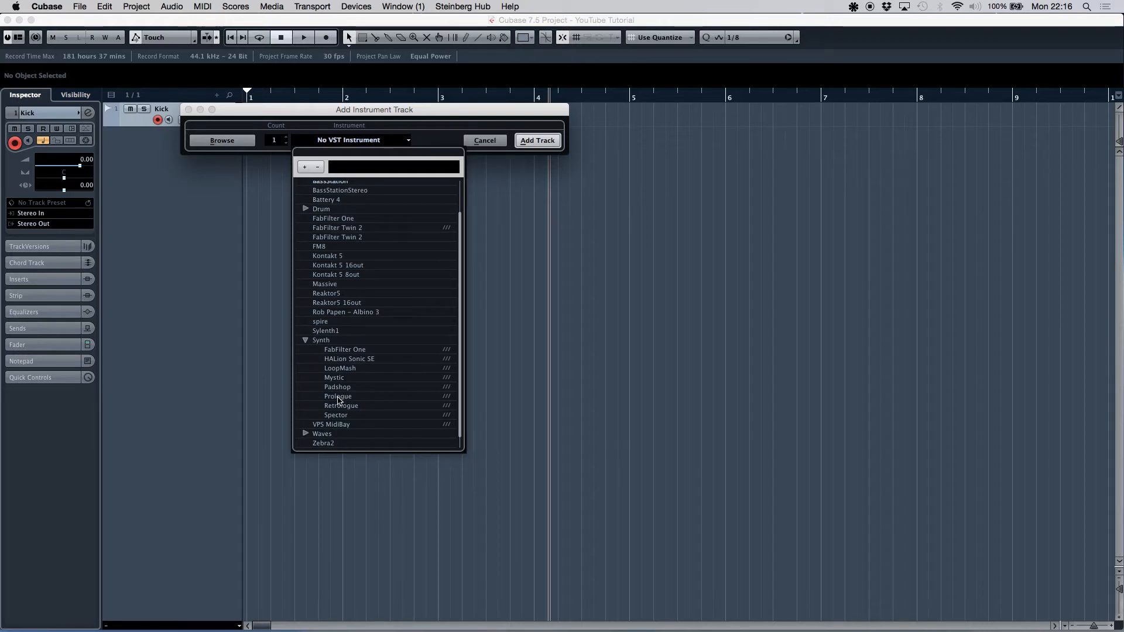
{"action": "left_click", "coordinate": [339, 398]}
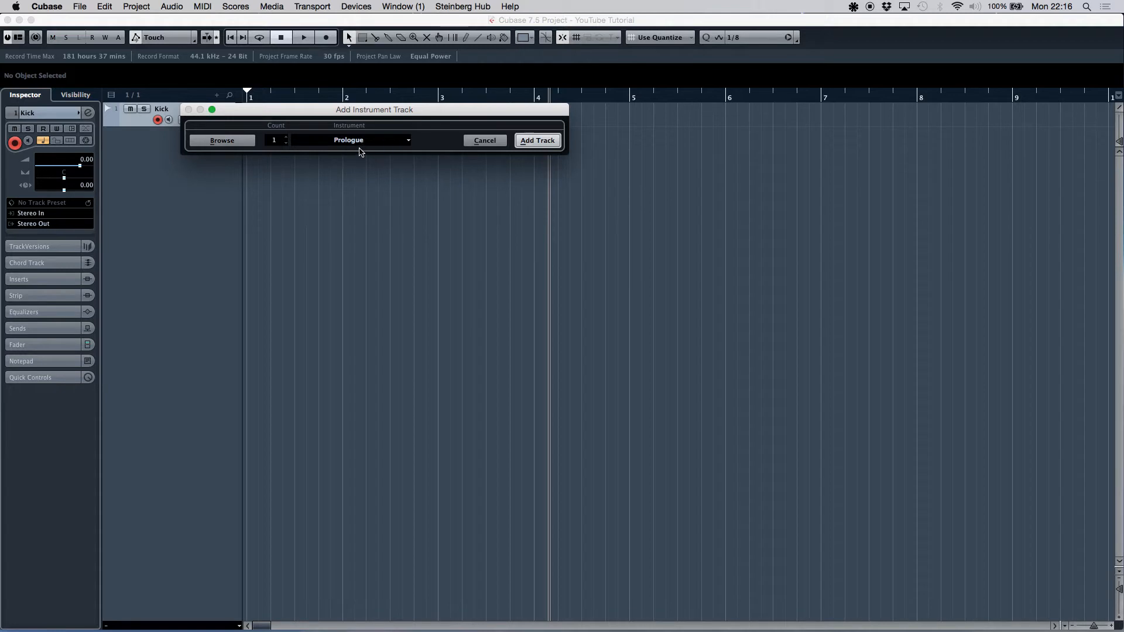
{"action": "left_click", "coordinate": [536, 140]}
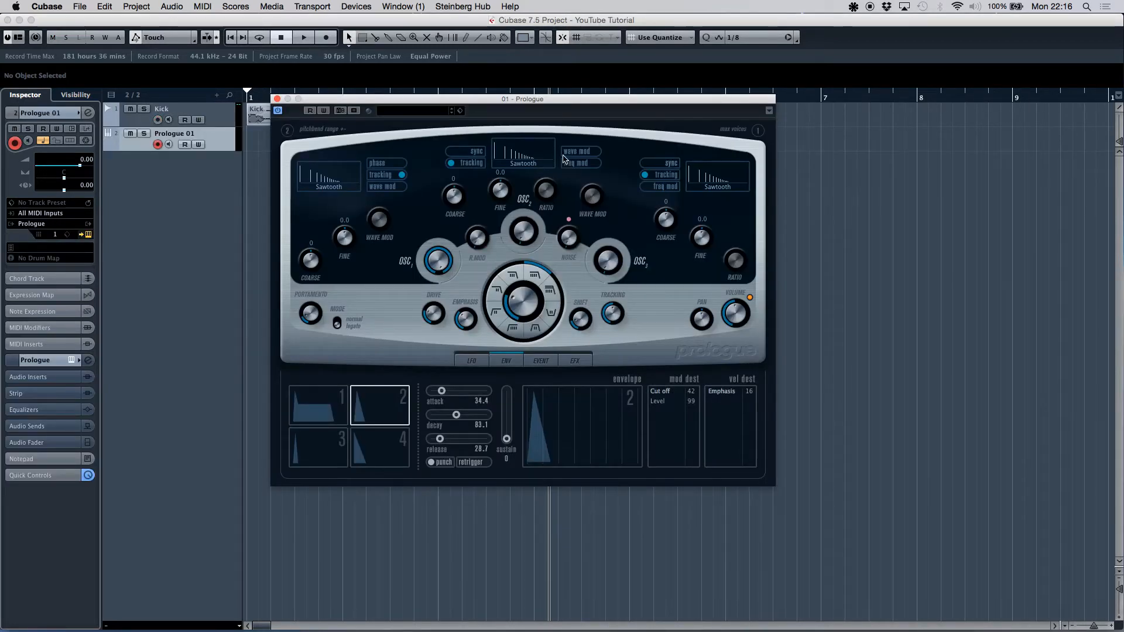
{"action": "left_click_drag", "start_coordinate": [576, 103], "coordinate": [558, 140]}
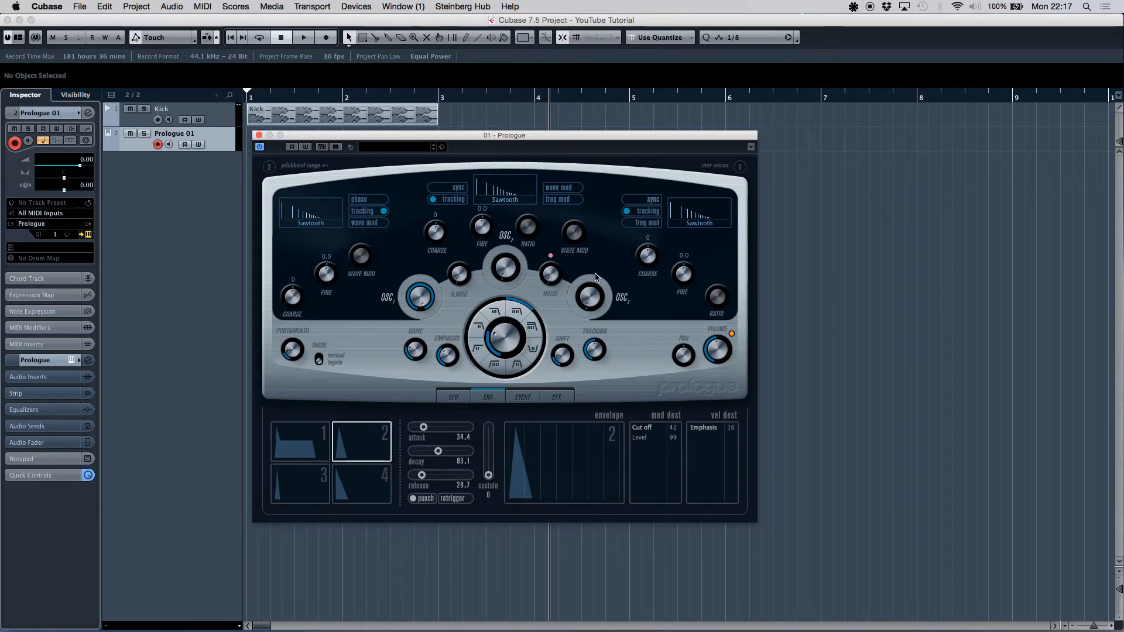
{"action": "left_click", "coordinate": [258, 136]}
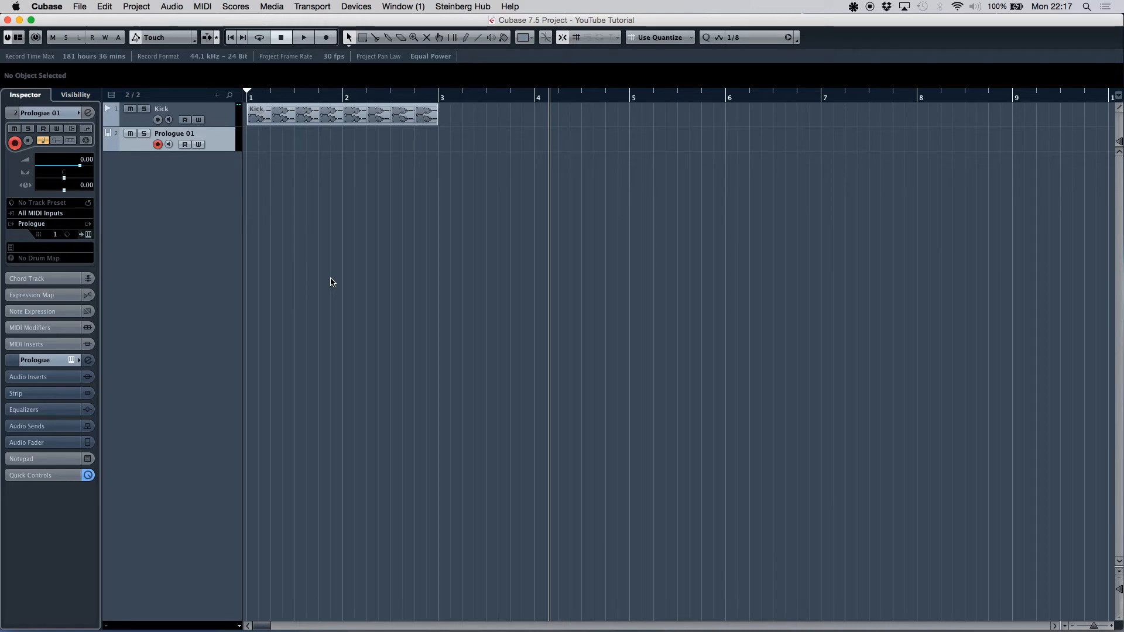
Draw an empty MIDI part on the Prologue track from bar 1 to bar 3 and open it in the Key Editor
{"action": "left_click", "coordinate": [466, 39]}
{"action": "left_click_drag", "start_coordinate": [250, 138], "coordinate": [440, 138]}
{"action": "right_click", "coordinate": [355, 142]}
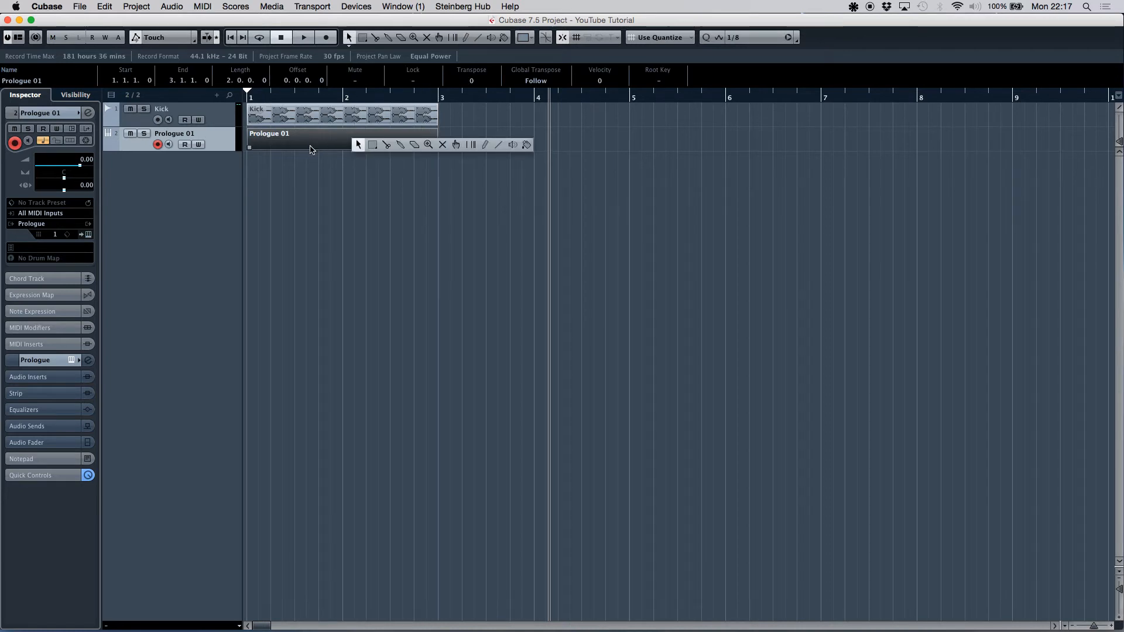
{"action": "left_click", "coordinate": [356, 147]}
{"action": "left_click", "coordinate": [346, 140]}
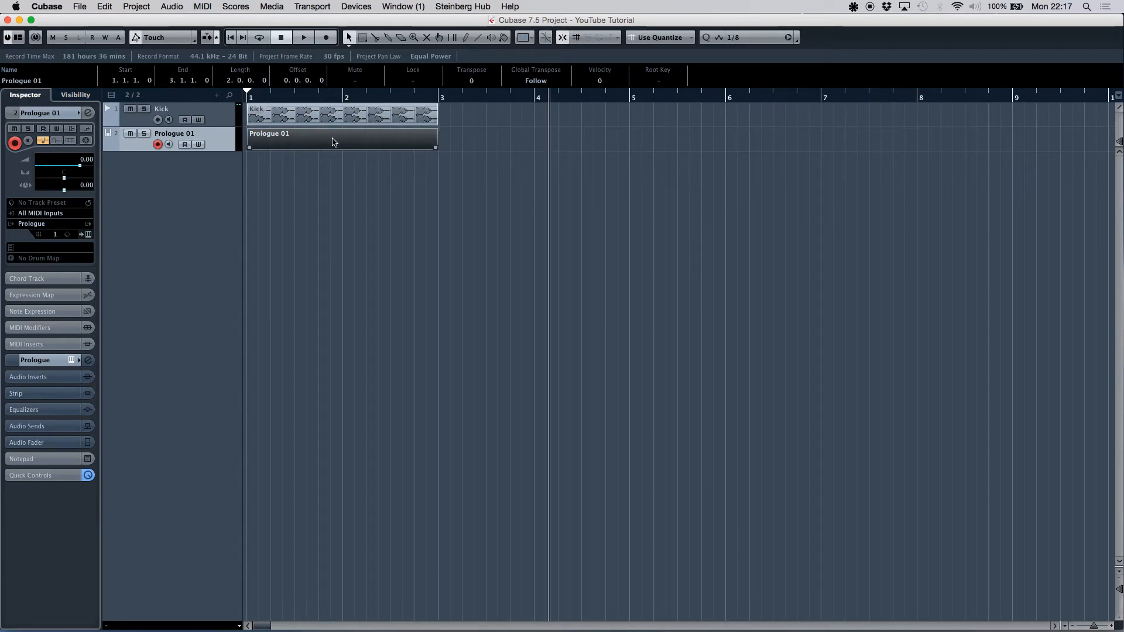
{"action": "double_click", "coordinate": [334, 142]}
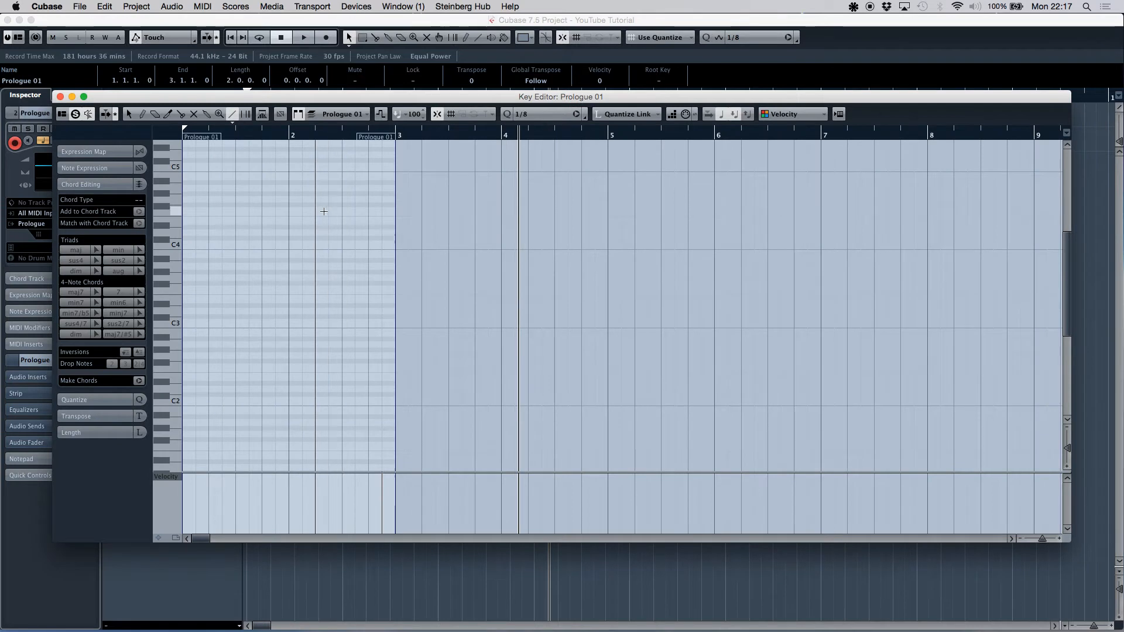
Draw five ascending eighth notes, one per beat, from bar 1 to the start of bar 2
{"action": "left_click", "coordinate": [128, 116]}
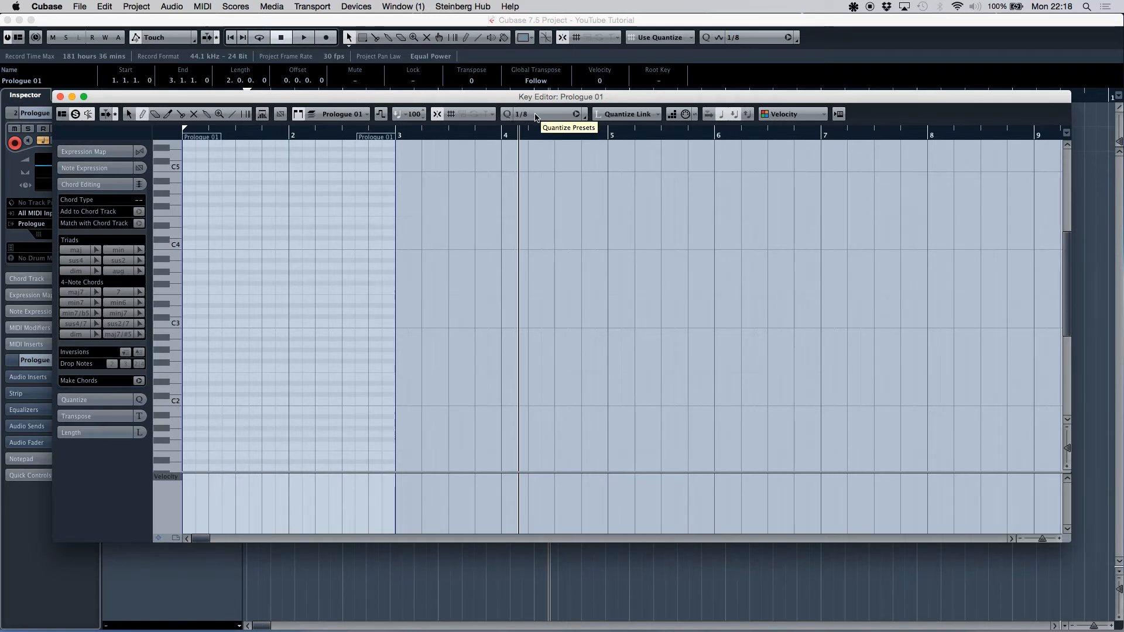
{"action": "left_click", "coordinate": [193, 277]}
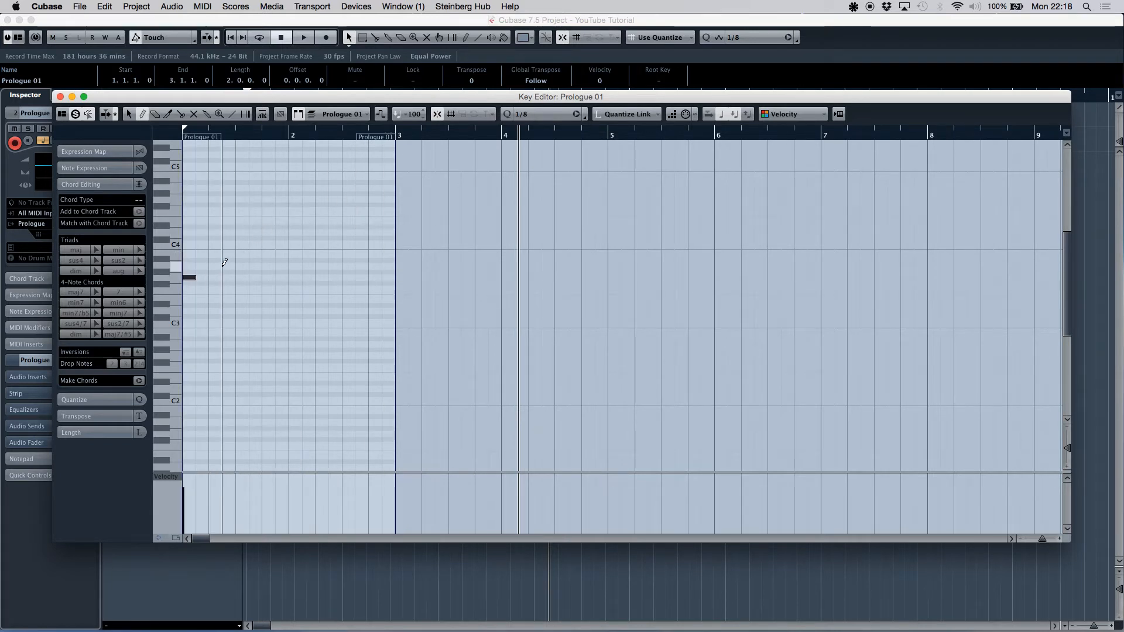
{"action": "left_click", "coordinate": [216, 266]}
{"action": "left_click", "coordinate": [242, 255]}
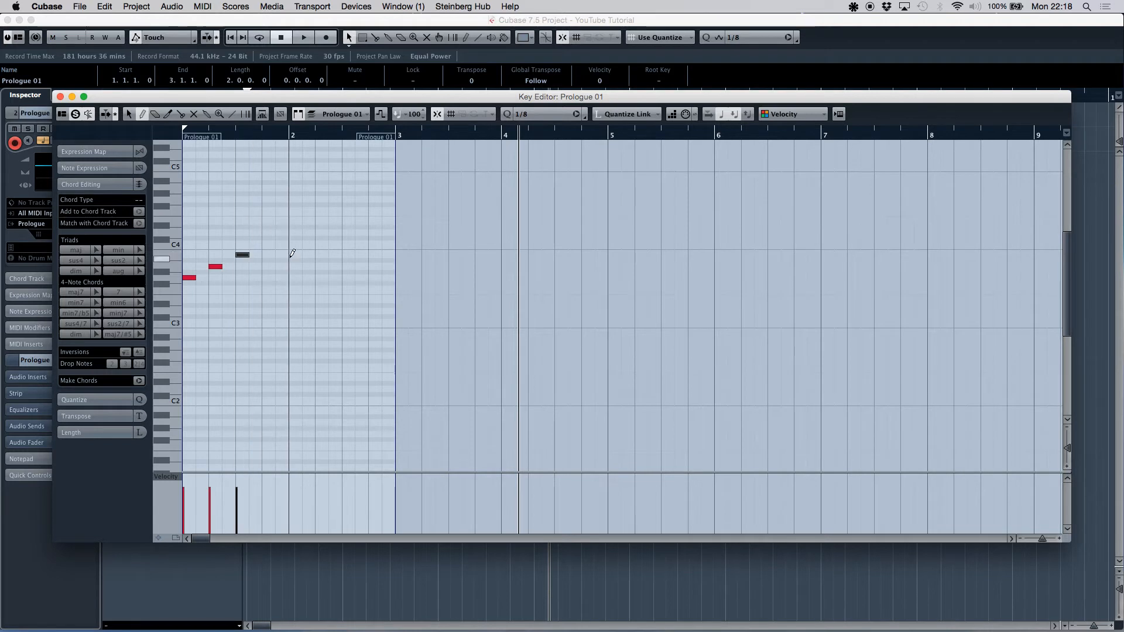
{"action": "left_click", "coordinate": [268, 243]}
{"action": "left_click", "coordinate": [295, 227]}
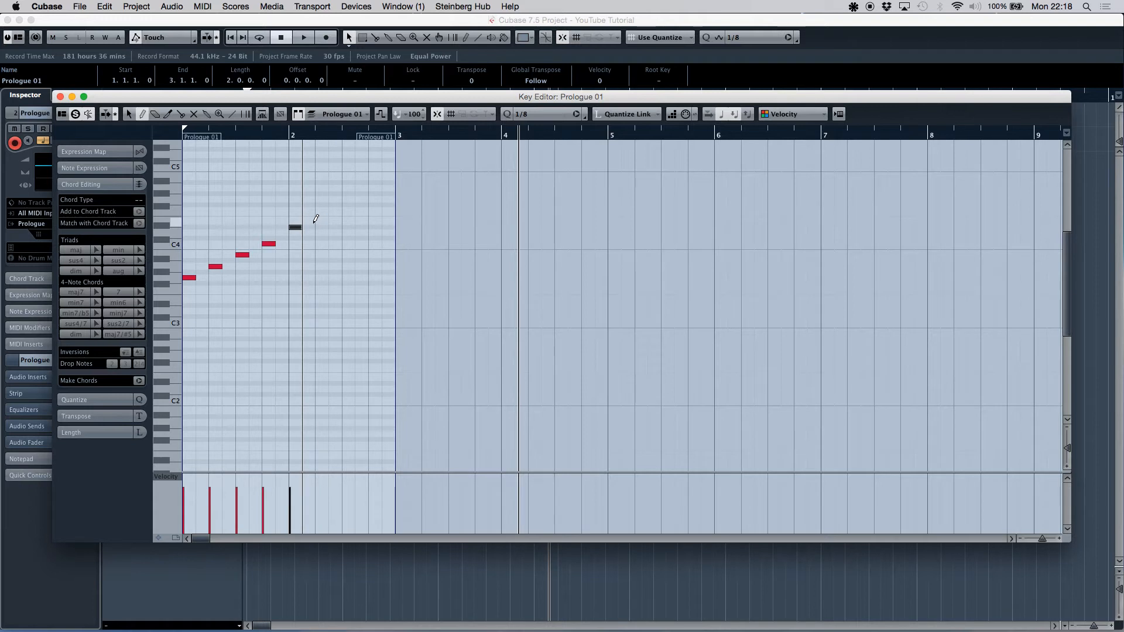
Shift the drawn notes in pitch one at a time, lowering the second and third notes by a semitone
{"action": "key", "text": "Down"}
{"action": "key", "text": "Left"}
{"action": "key", "text": "Down"}
{"action": "key", "text": "Down"}
{"action": "key", "text": "Left"}
{"action": "key", "text": "Down"}
{"action": "key", "text": "Left"}
{"action": "key", "text": "Down"}
{"action": "key", "text": "Right"}
{"action": "key", "text": "Right"}
{"action": "key", "text": "Up"}
{"action": "key", "text": "Up"}
{"action": "key", "text": "Right"}
{"action": "key", "text": "Up"}
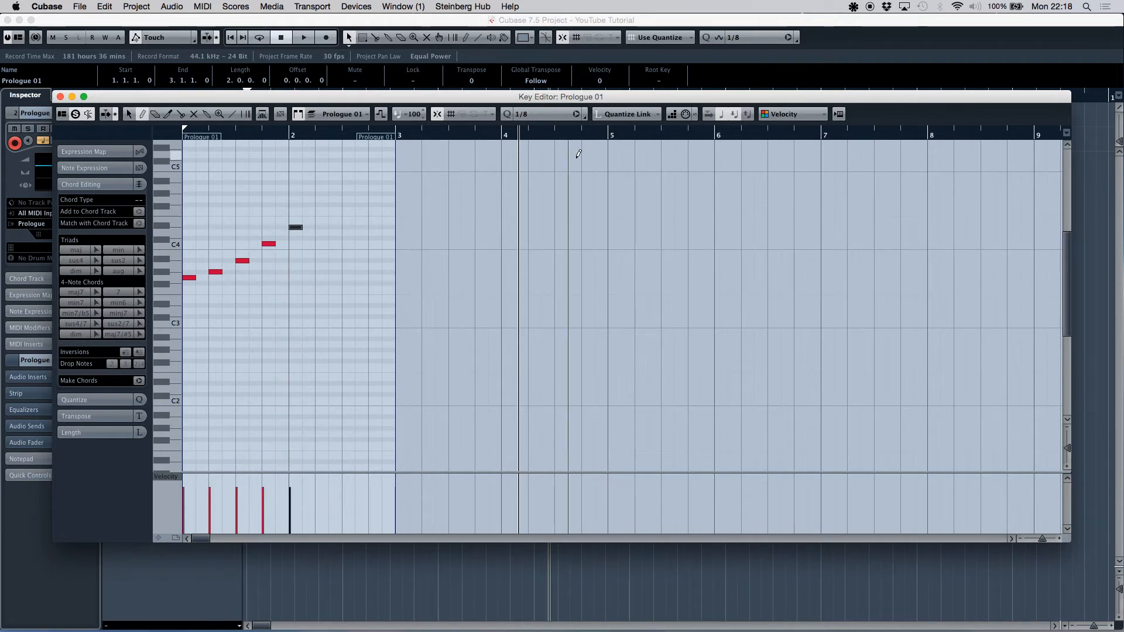
Set the quantize preset to 1/16 and draw a sixteenth note on beat 2 of bar 2 at the last note's pitch
{"action": "left_click", "coordinate": [544, 114]}
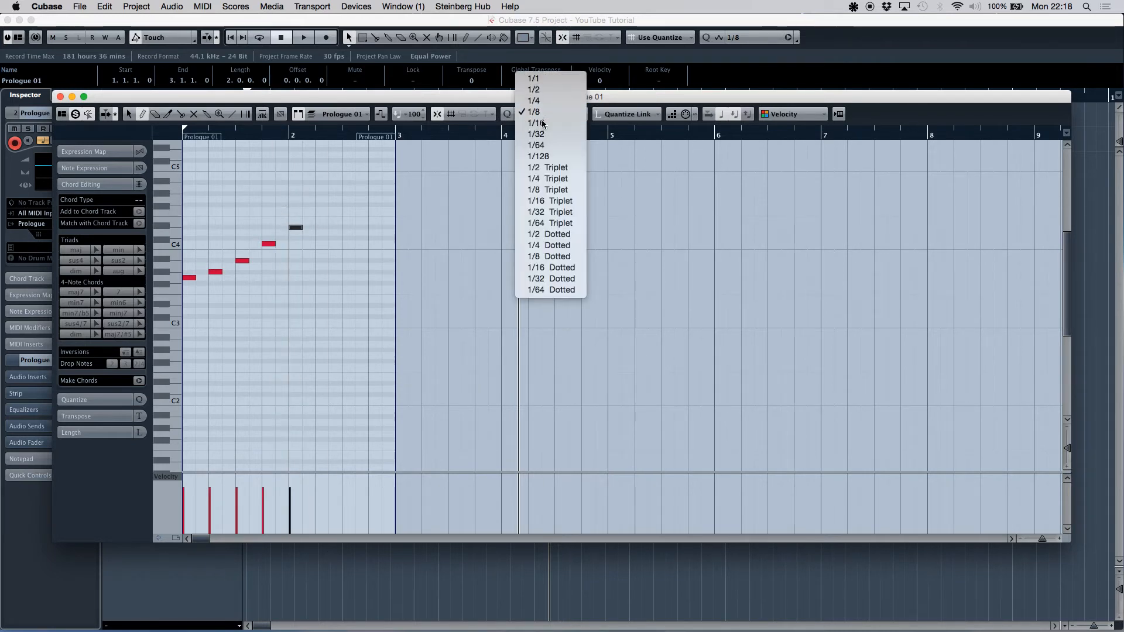
{"action": "left_click", "coordinate": [544, 123]}
{"action": "left_click", "coordinate": [319, 227]}
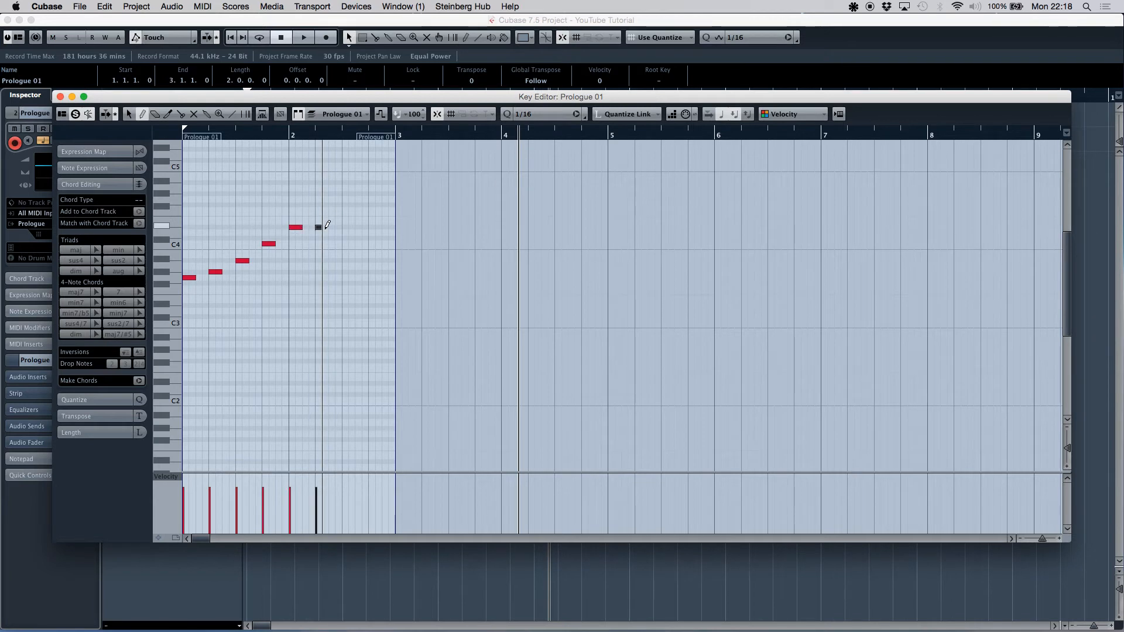
Split the note at the start of bar 2 in half and mute its second half
{"action": "left_click", "coordinate": [181, 115]}
{"action": "left_click", "coordinate": [298, 227]}
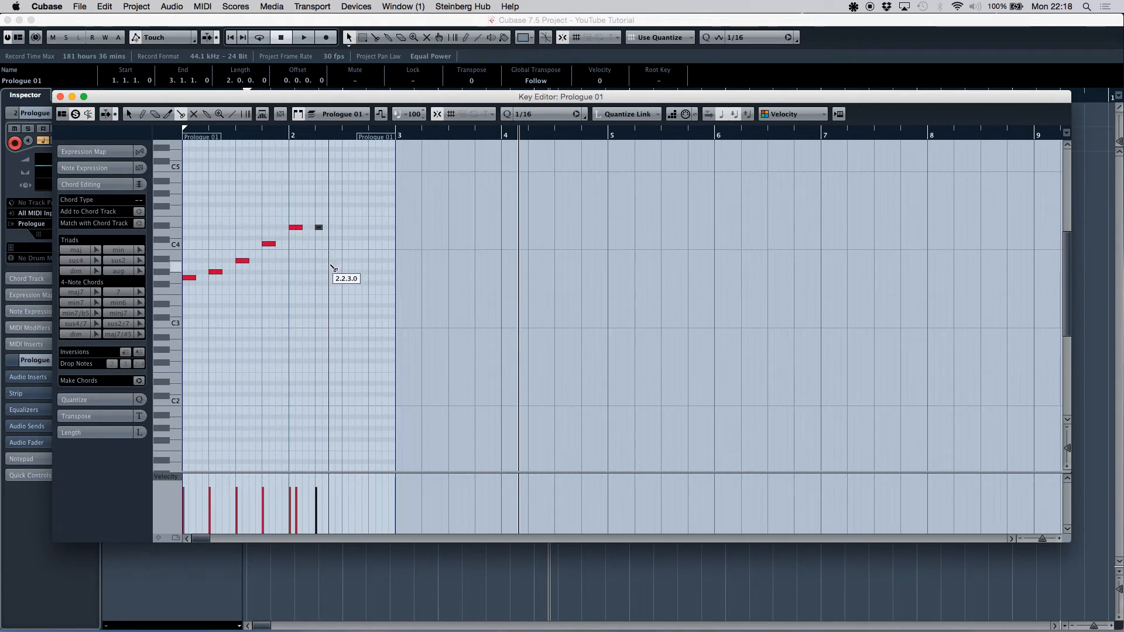
{"action": "left_click", "coordinate": [197, 116]}
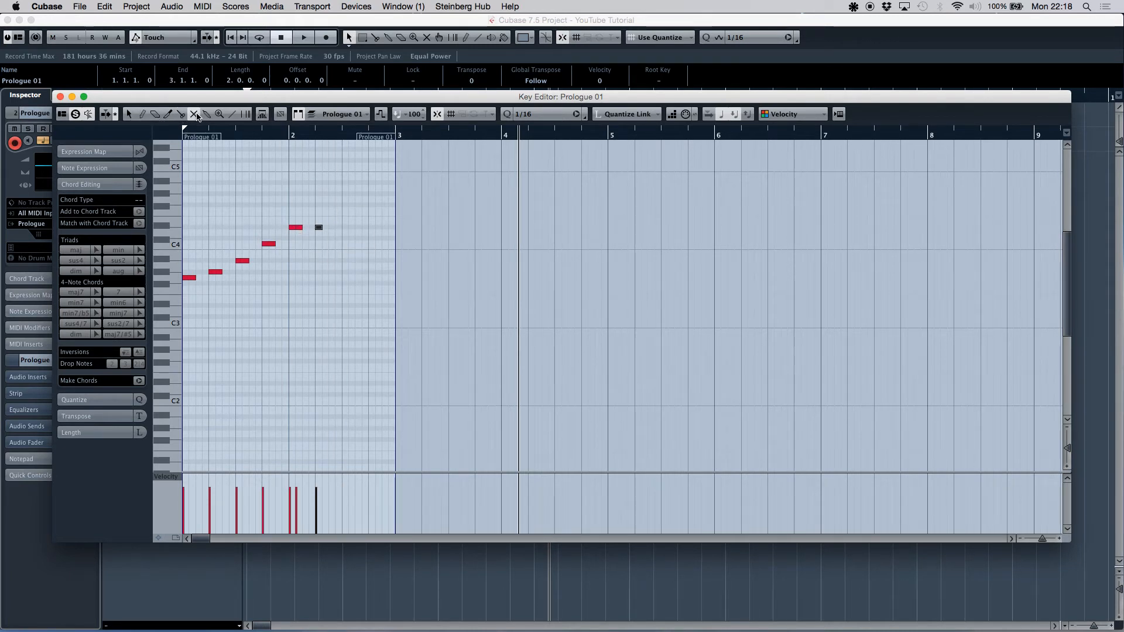
{"action": "left_click", "coordinate": [300, 227]}
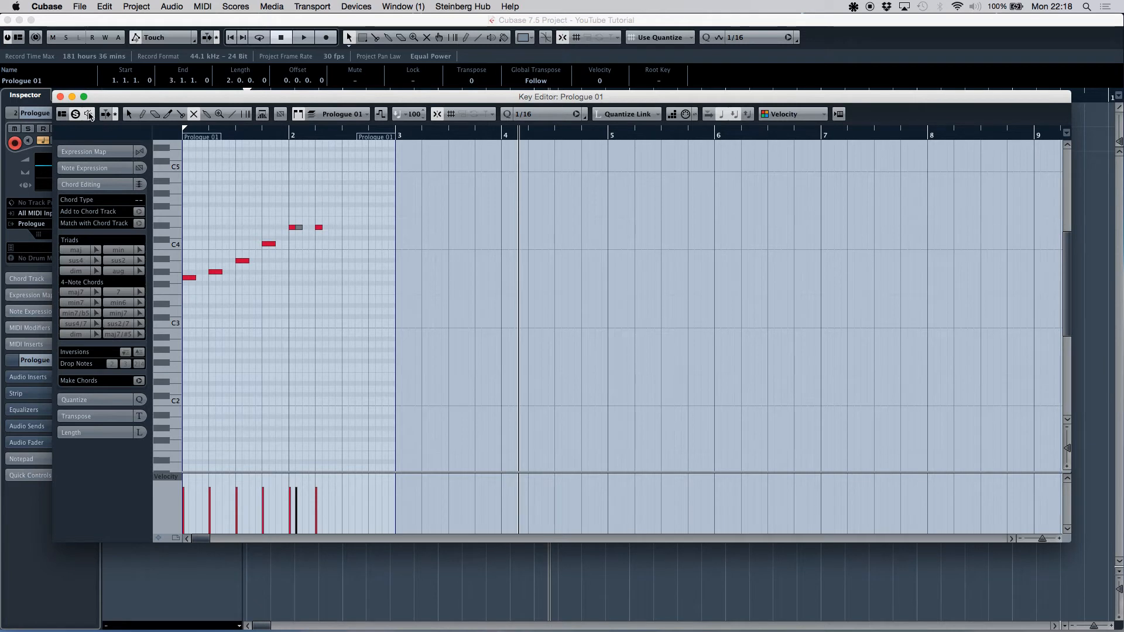
Close the Key Editor, solo the Prologue track and delete its two-bar MIDI part
{"action": "left_click", "coordinate": [60, 97]}
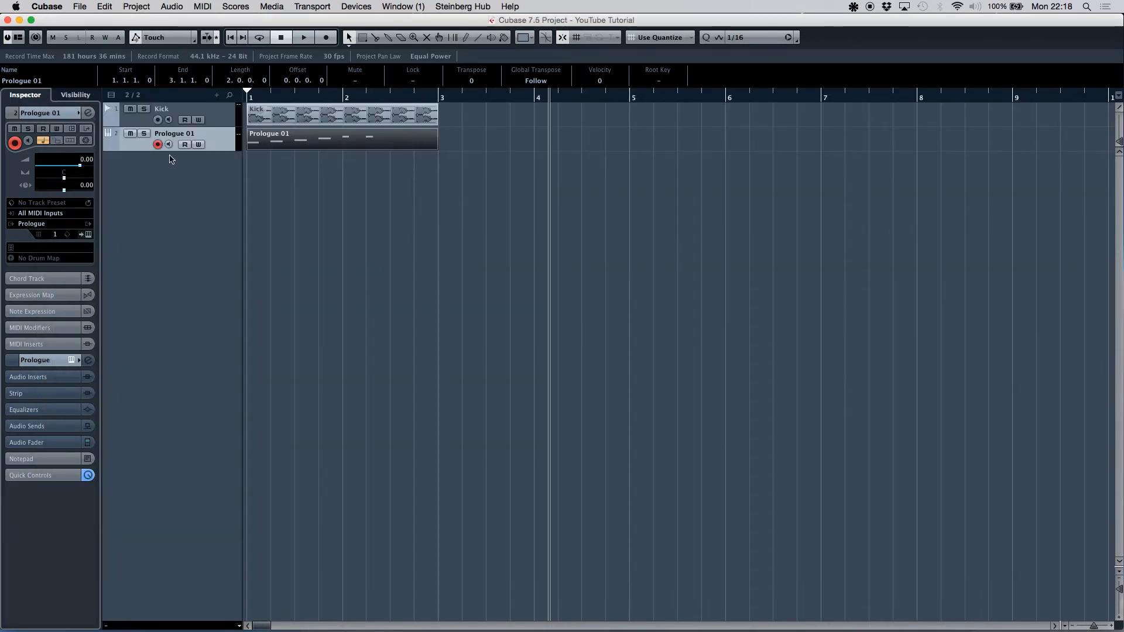
{"action": "left_click", "coordinate": [144, 135]}
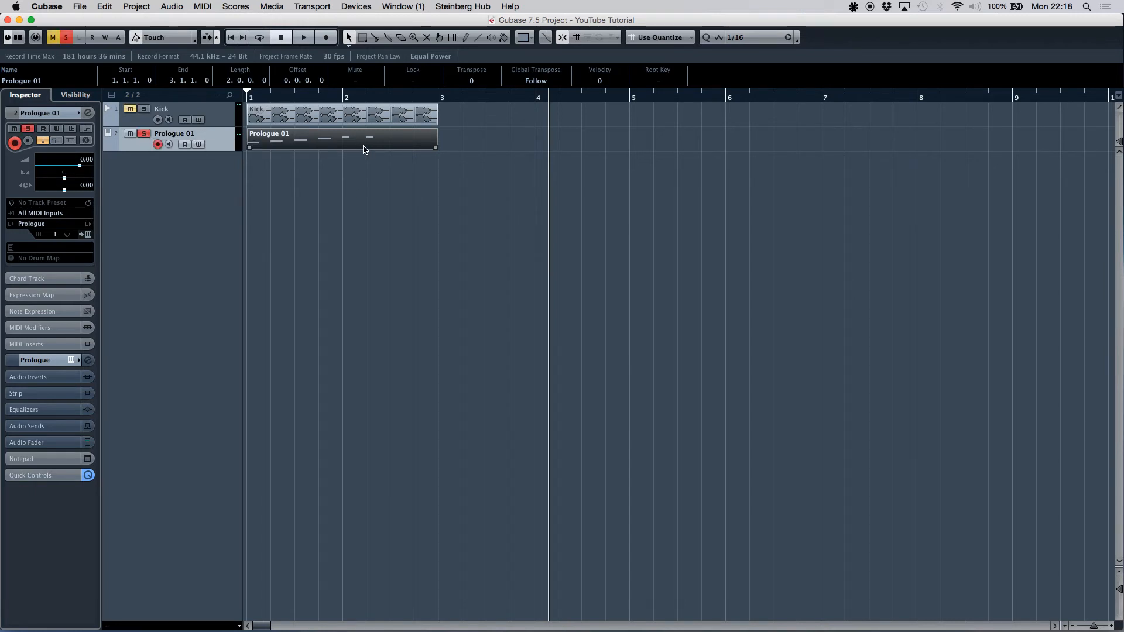
{"action": "key", "text": "Delete"}
Record a MIDI performance on the Prologue track from the project start to past bar 4
{"action": "key", "text": "Home"}
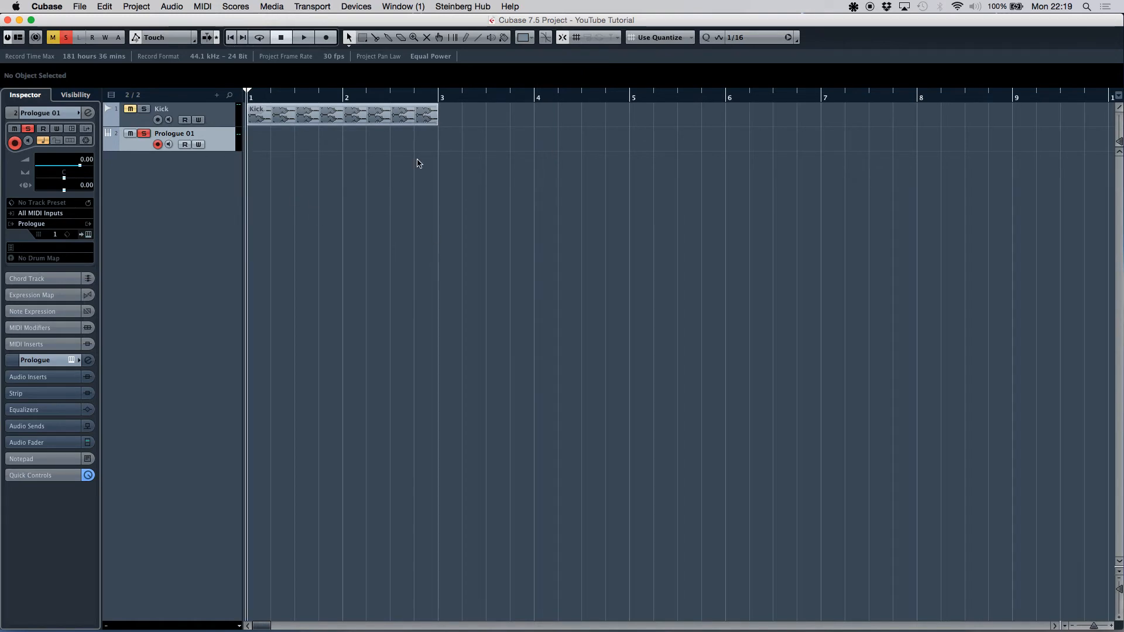
{"action": "left_click", "coordinate": [329, 41]}
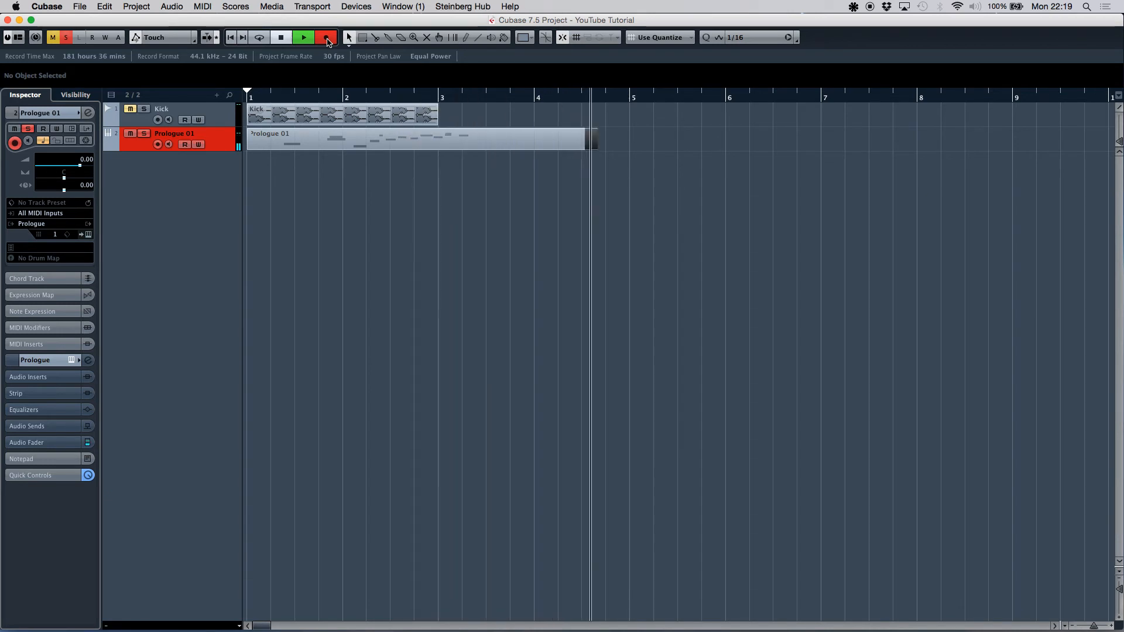
{"action": "key", "text": "space"}
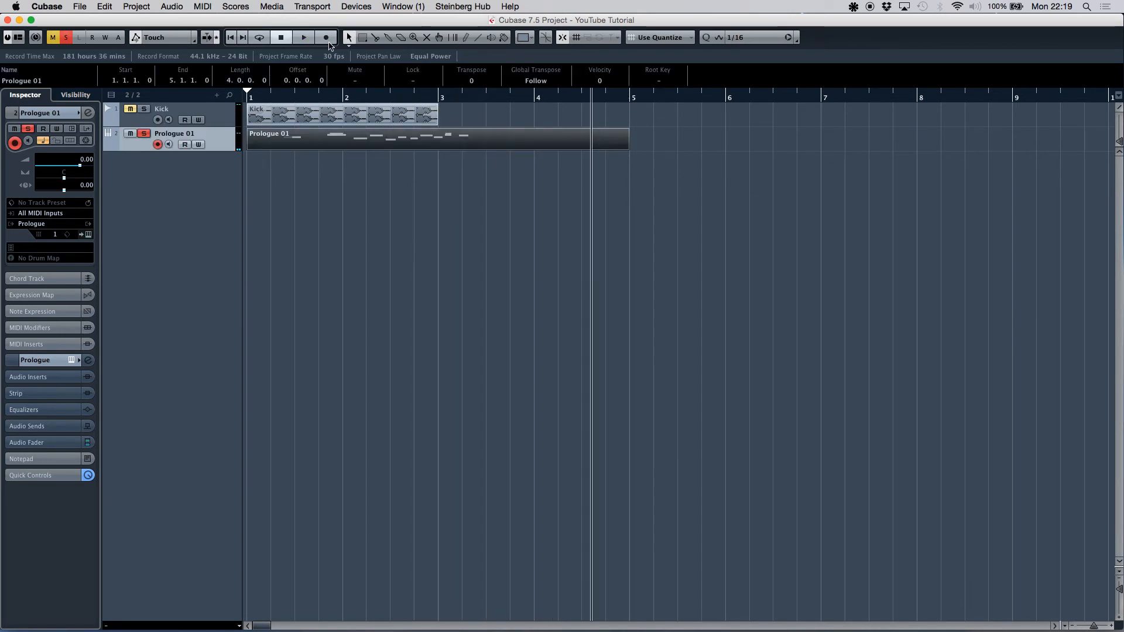
Open the recorded part in the Key Editor and lower the first note's velocity
{"action": "double_click", "coordinate": [483, 137]}
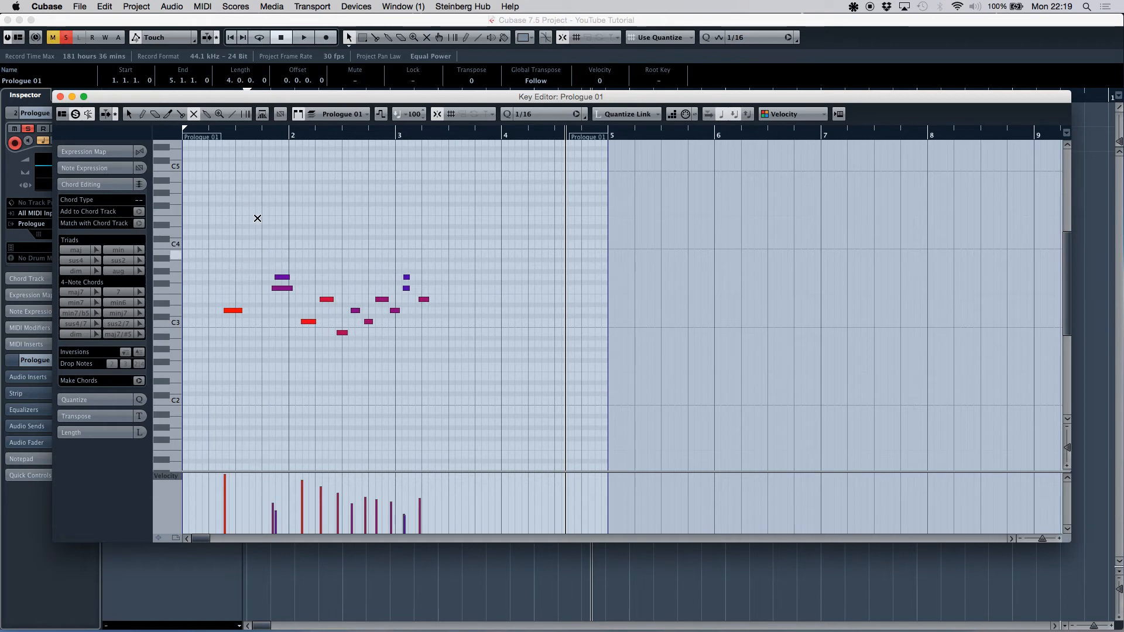
{"action": "left_click", "coordinate": [128, 114]}
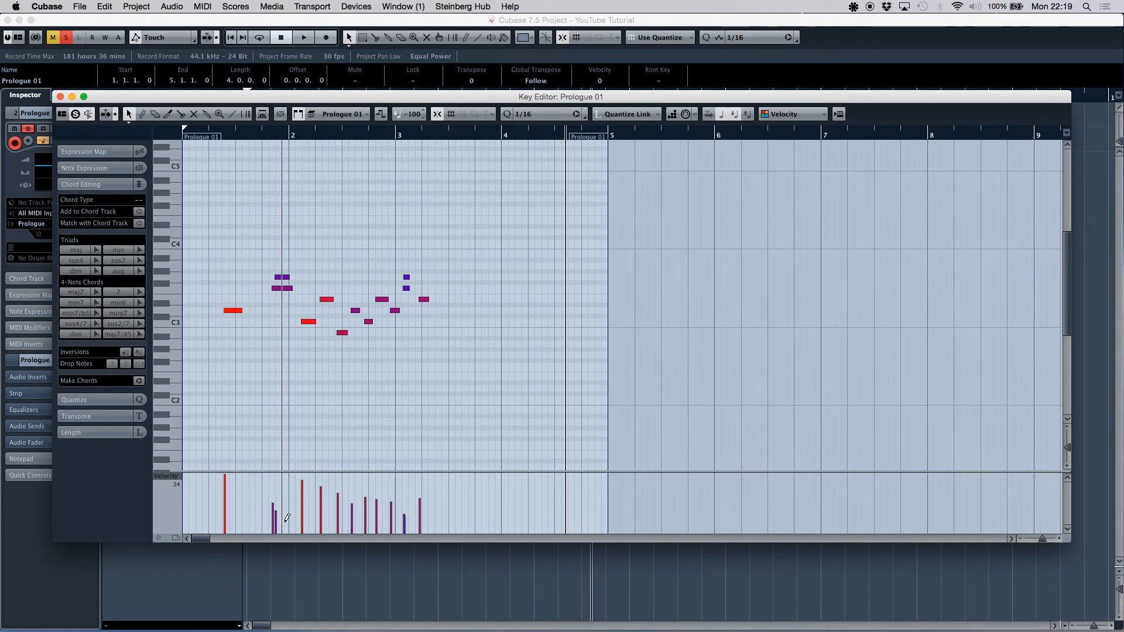
{"action": "left_click", "coordinate": [232, 116]}
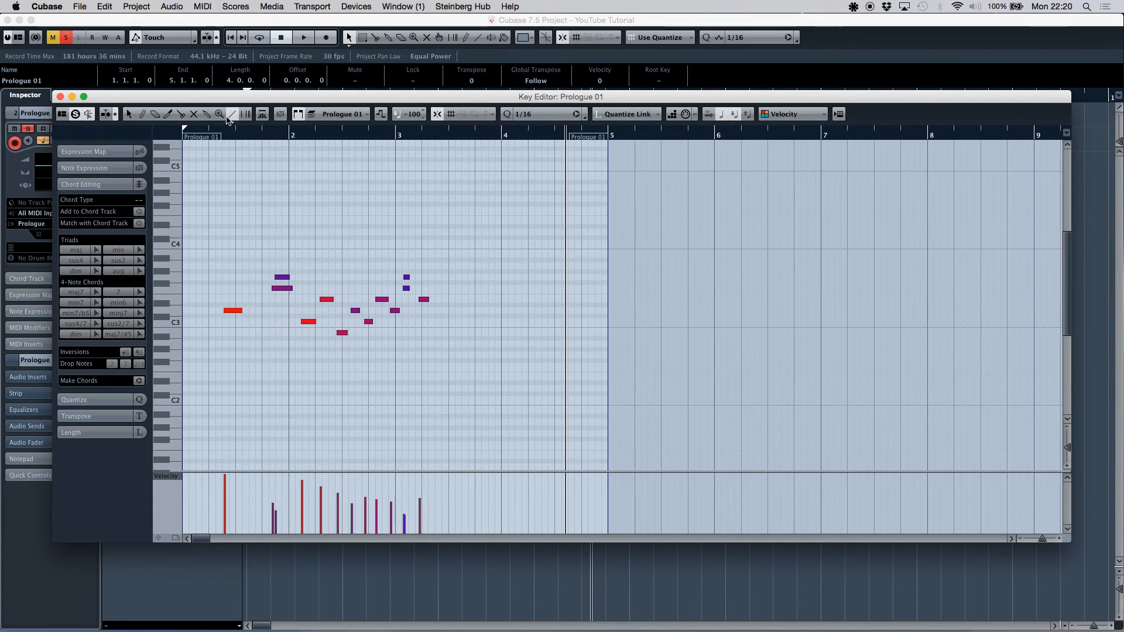
{"action": "left_click", "coordinate": [144, 115]}
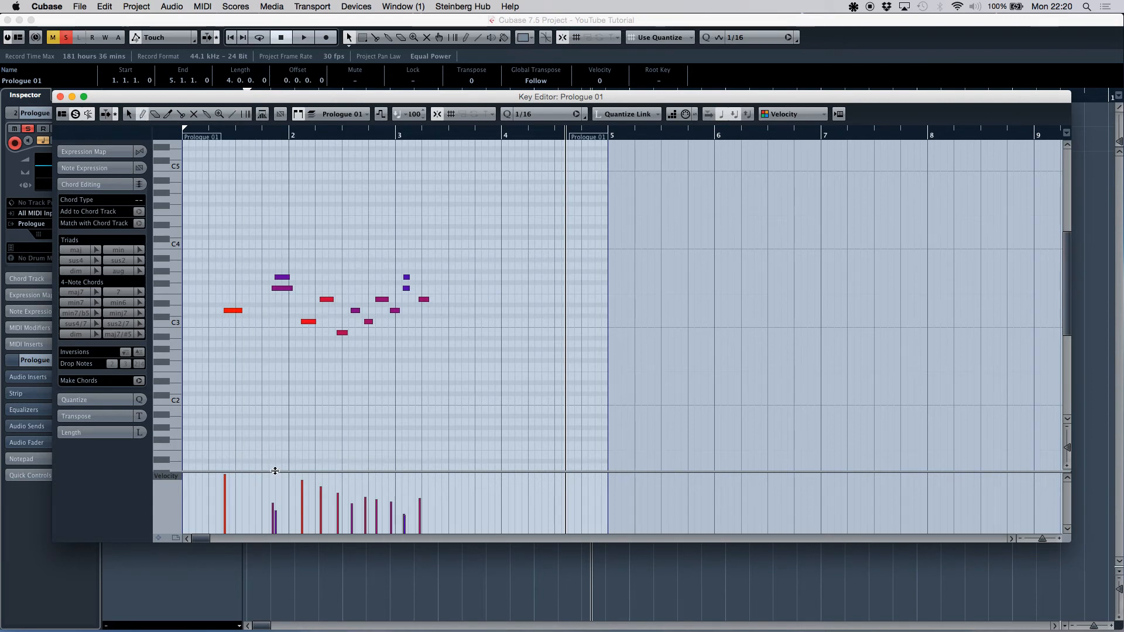
{"action": "left_click_drag", "start_coordinate": [225, 497], "coordinate": [227, 509]}
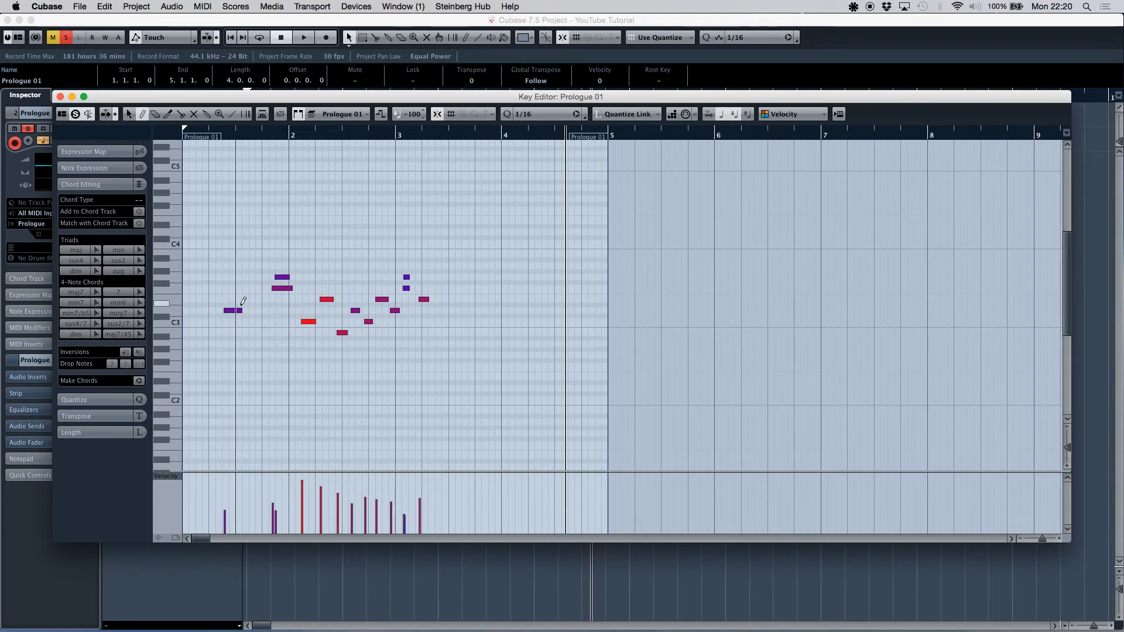
Draw a rising velocity ramp from the first to the last recorded note with the Line tool and play the part
{"action": "left_click", "coordinate": [235, 115]}
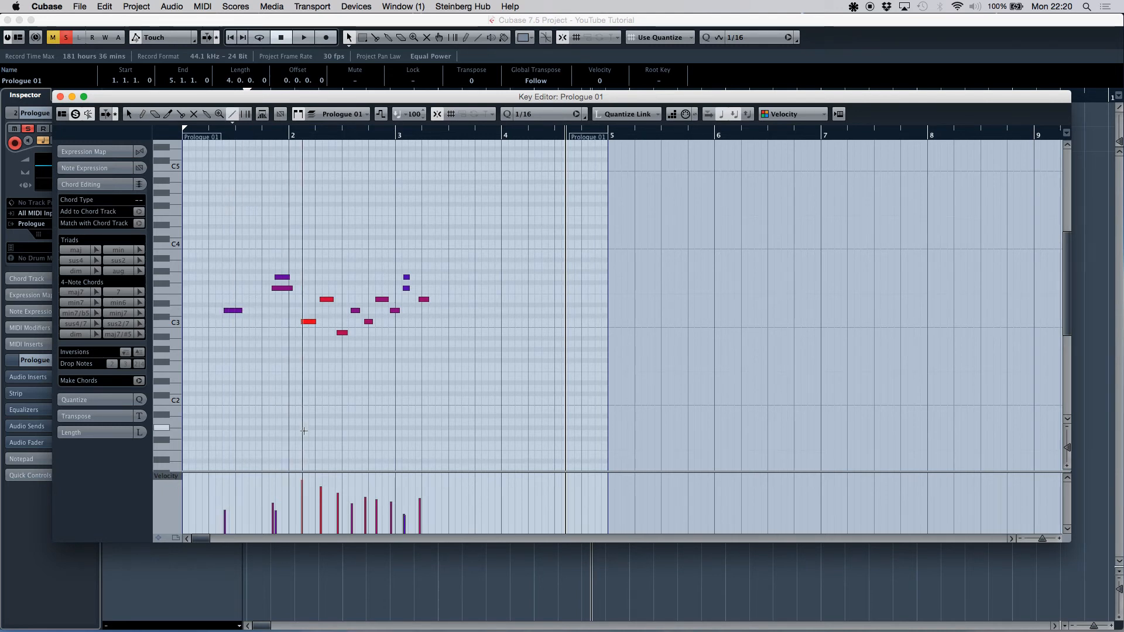
{"action": "left_click_drag", "start_coordinate": [224, 513], "coordinate": [420, 479]}
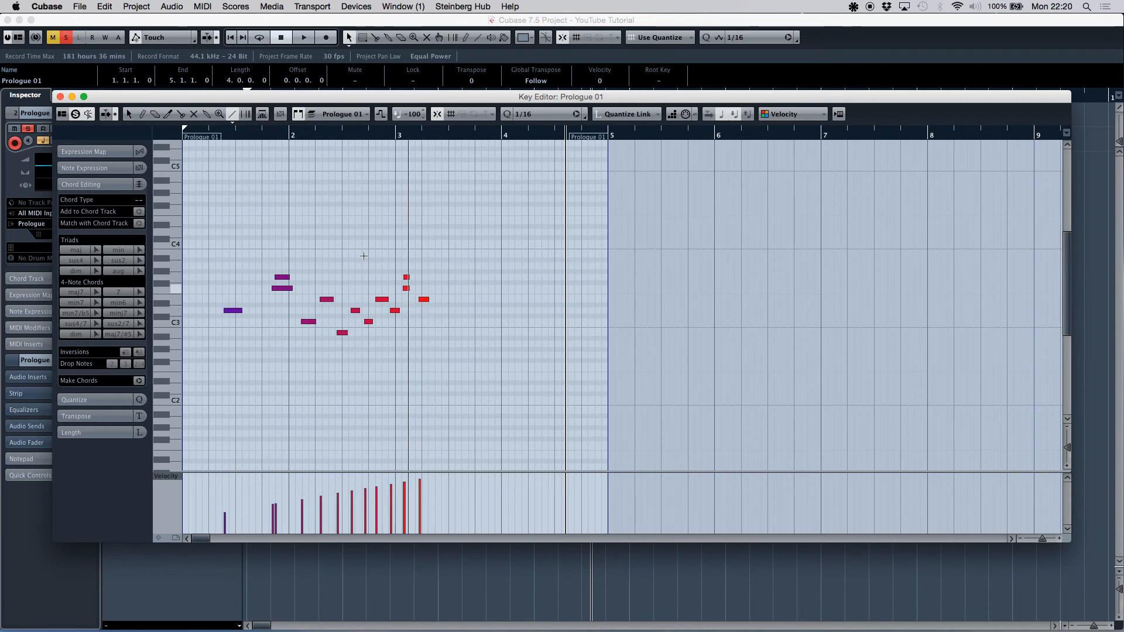
{"action": "left_click", "coordinate": [222, 137]}
{"action": "key", "text": "space"}
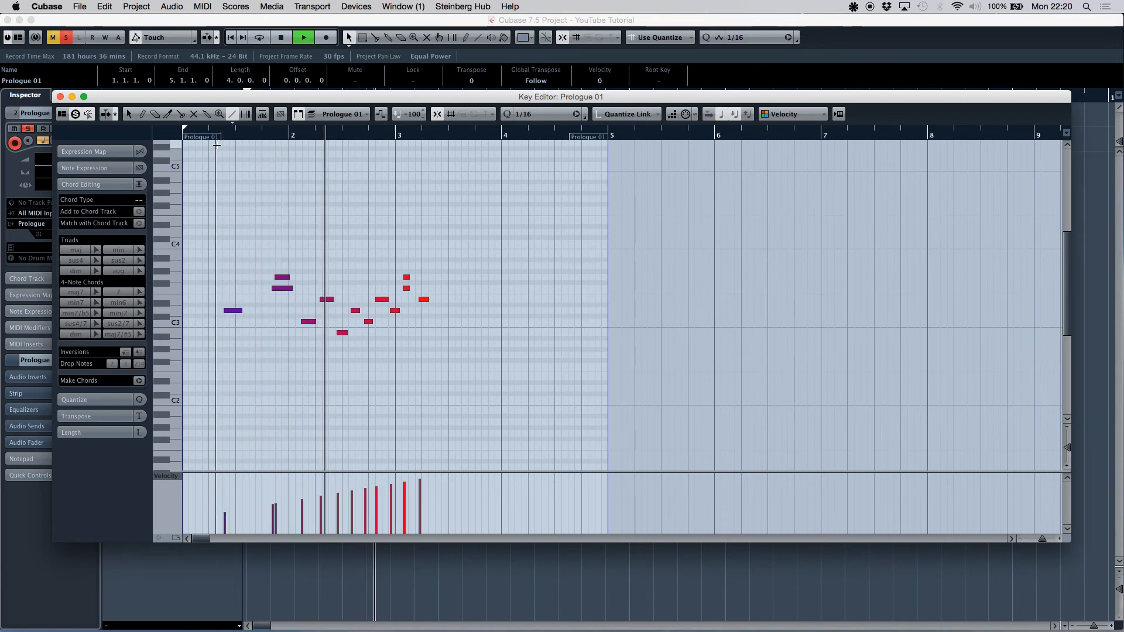
Stop playback and close the Key Editor to return to the project arrangement
{"action": "key", "text": "space"}
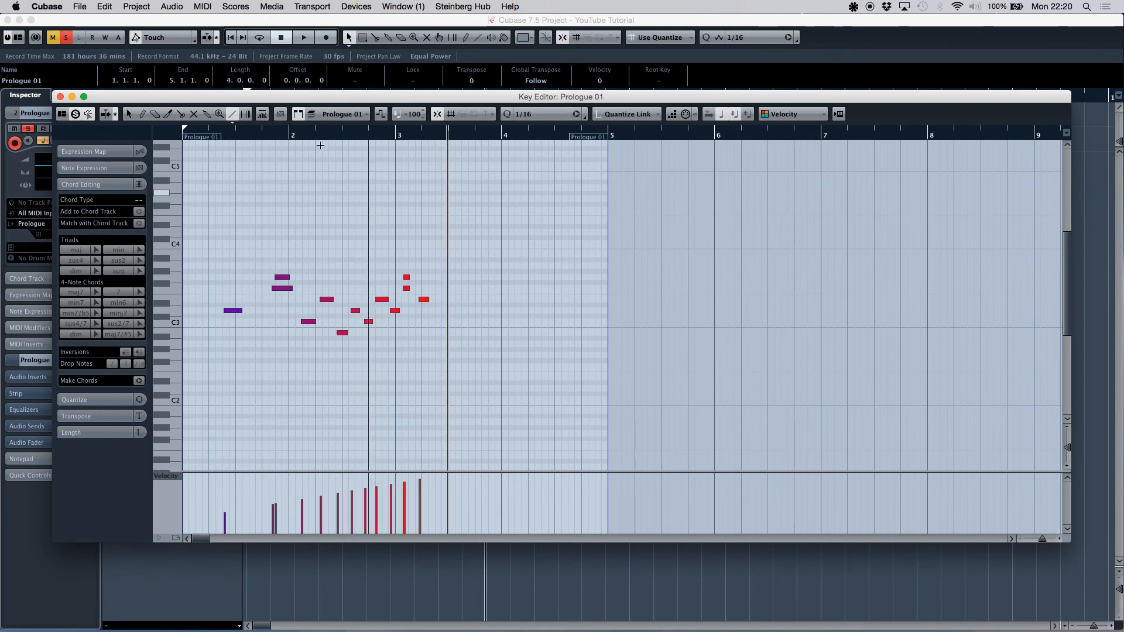
{"action": "left_click", "coordinate": [61, 97]}
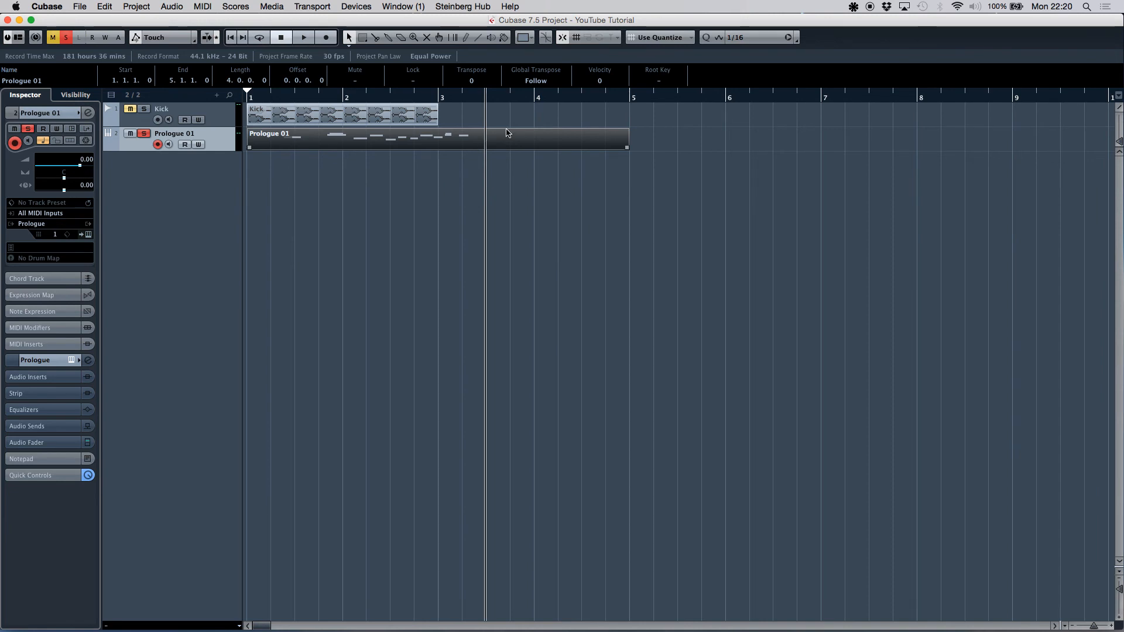
Split the Prologue 01 MIDI part at the start of bar 3 with the Split tool
{"action": "left_click", "coordinate": [378, 38]}
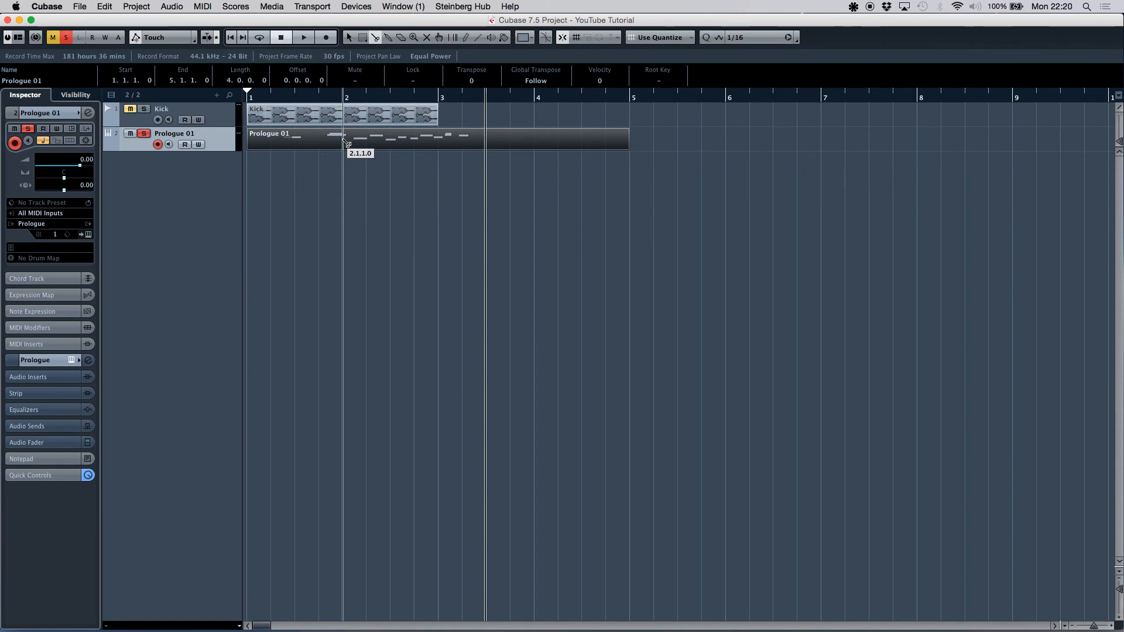
{"action": "left_click", "coordinate": [427, 37]}
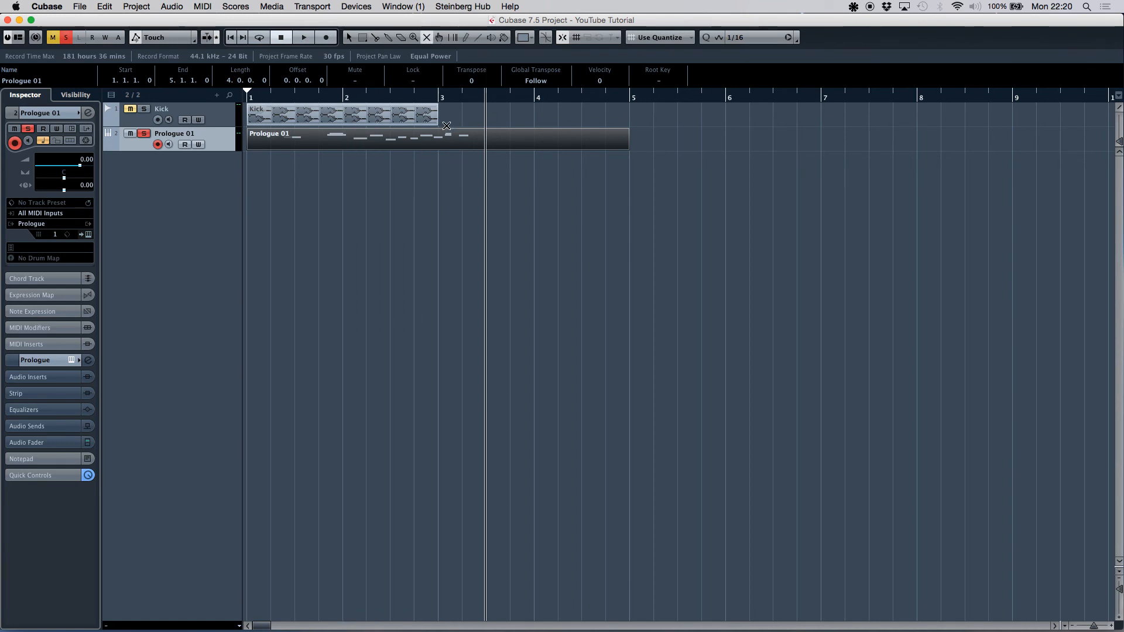
{"action": "left_click", "coordinate": [375, 37]}
{"action": "left_click", "coordinate": [440, 143]}
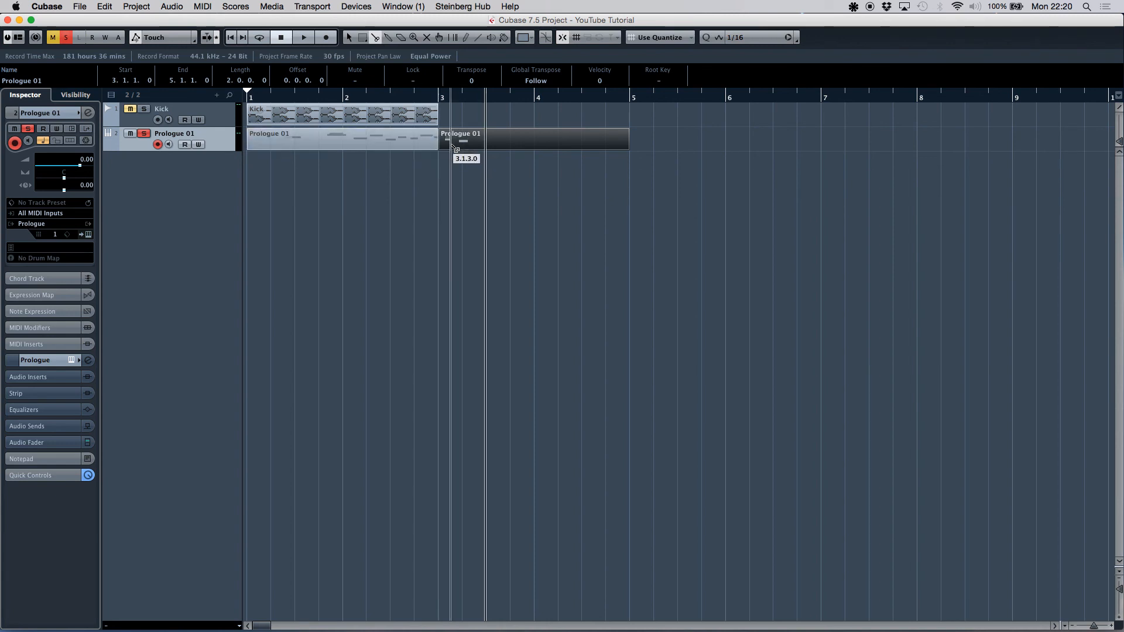
Join the two Prologue 01 parts at bar 3 with the Glue tool and return to the Object Selection tool
{"action": "left_click", "coordinate": [388, 38]}
{"action": "left_click", "coordinate": [436, 142]}
{"action": "right_click", "coordinate": [393, 182]}
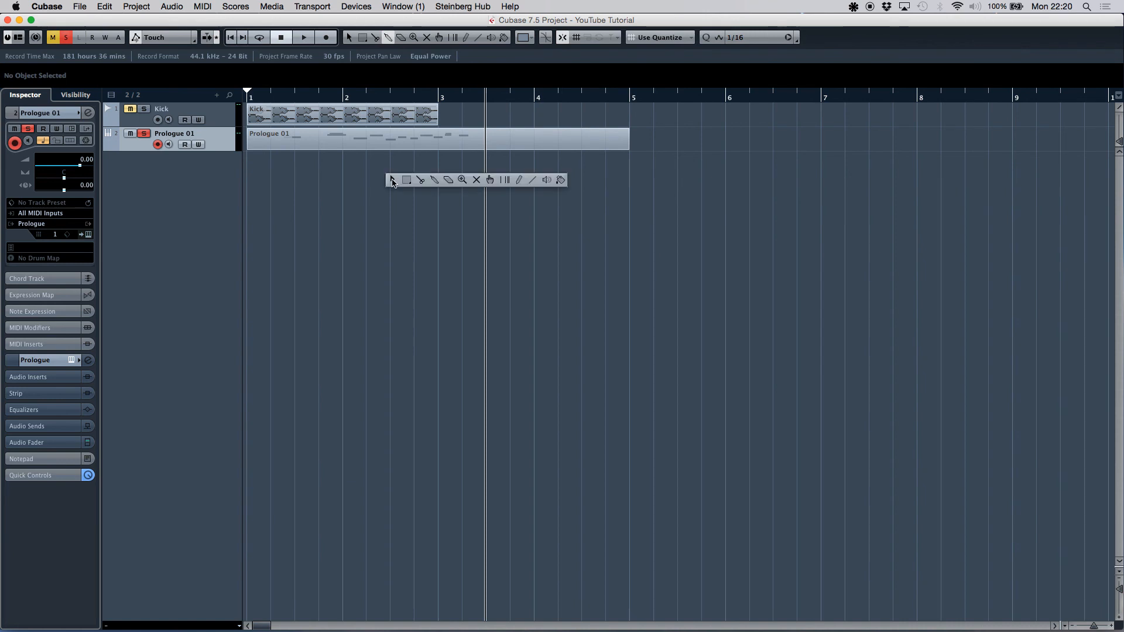
{"action": "left_click", "coordinate": [392, 182]}
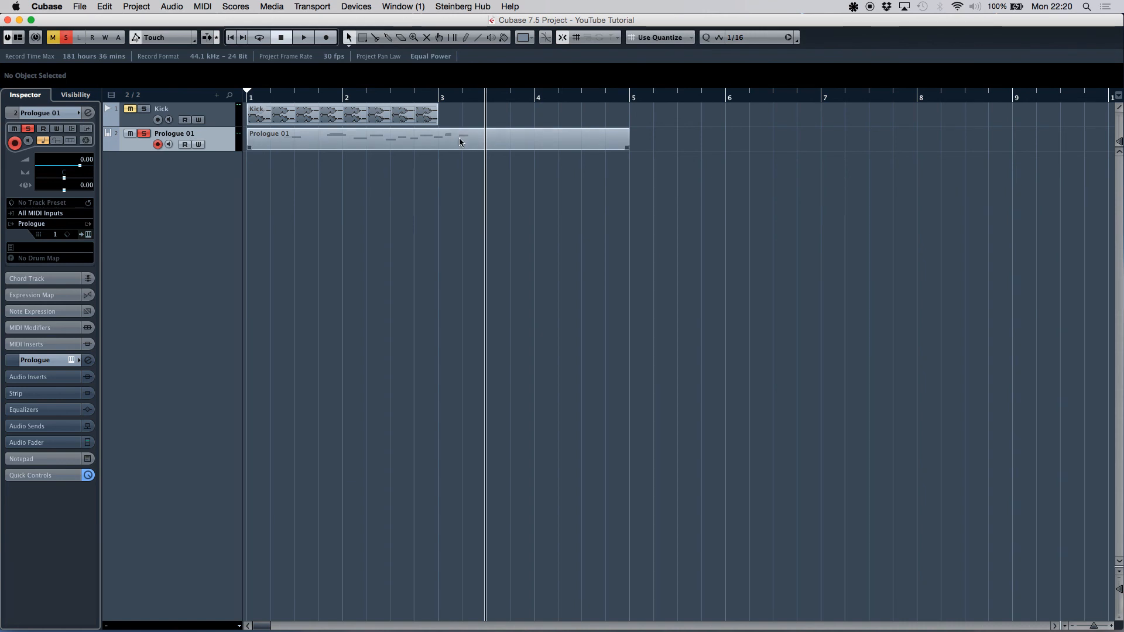